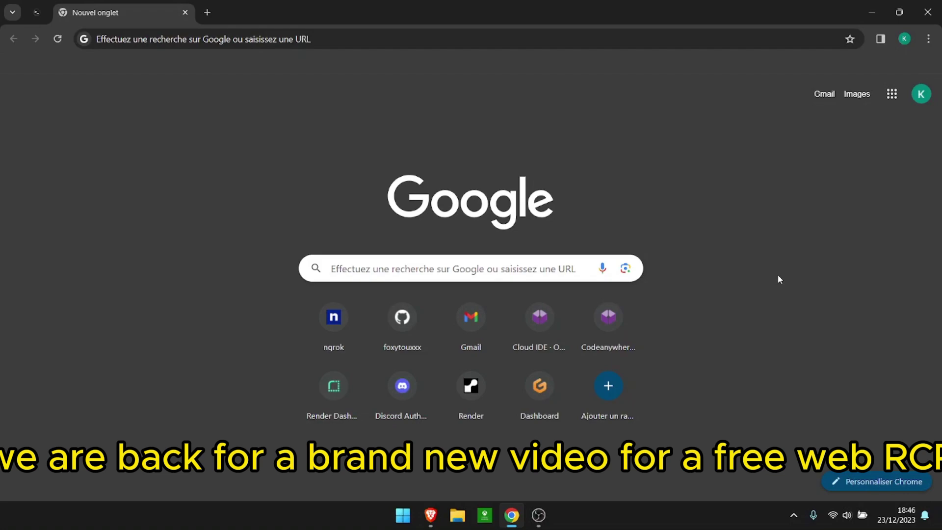
Step: Search Google for 'hyperbeam' and open the official Hyperbeam website
left_click(484, 39)
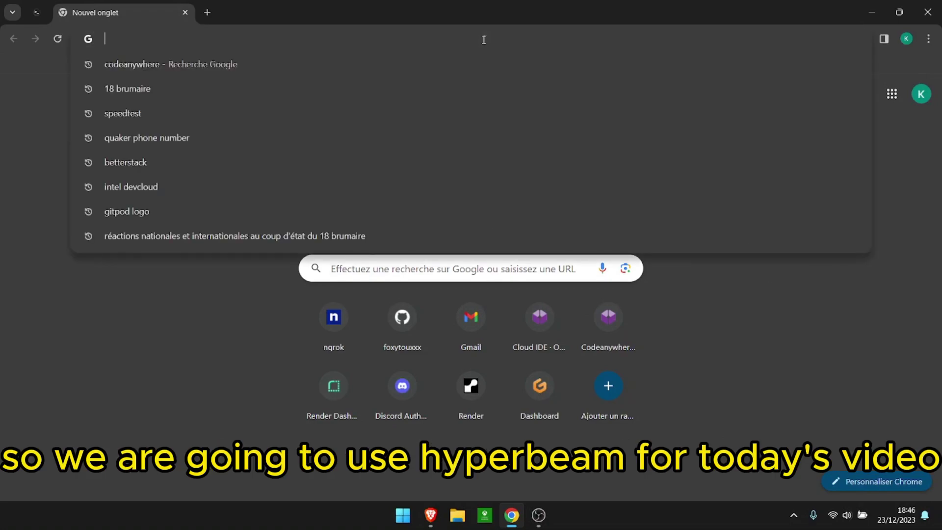
type("hyperbeam")
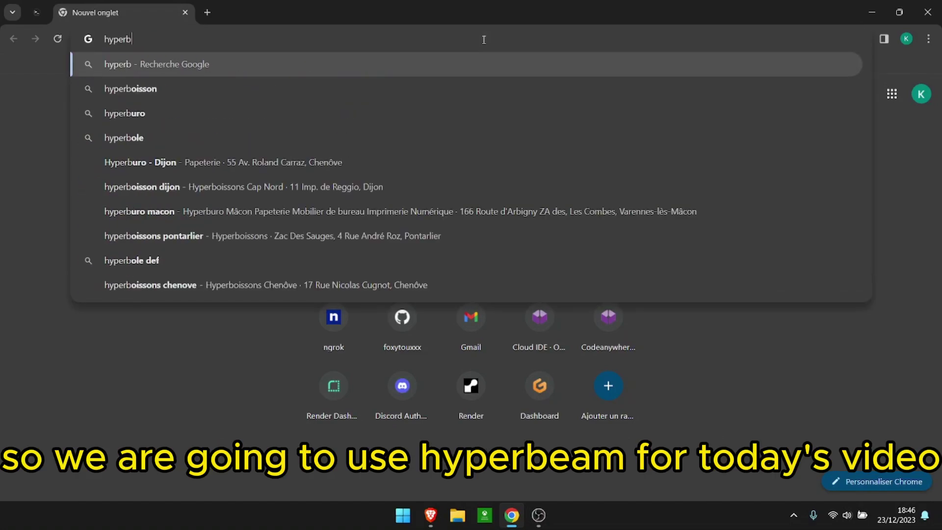
key("Return")
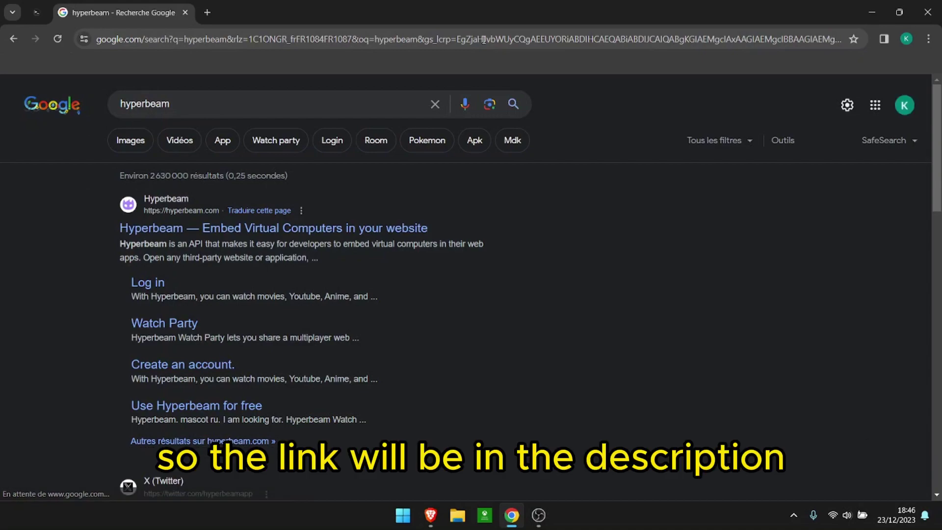
left_click(196, 227)
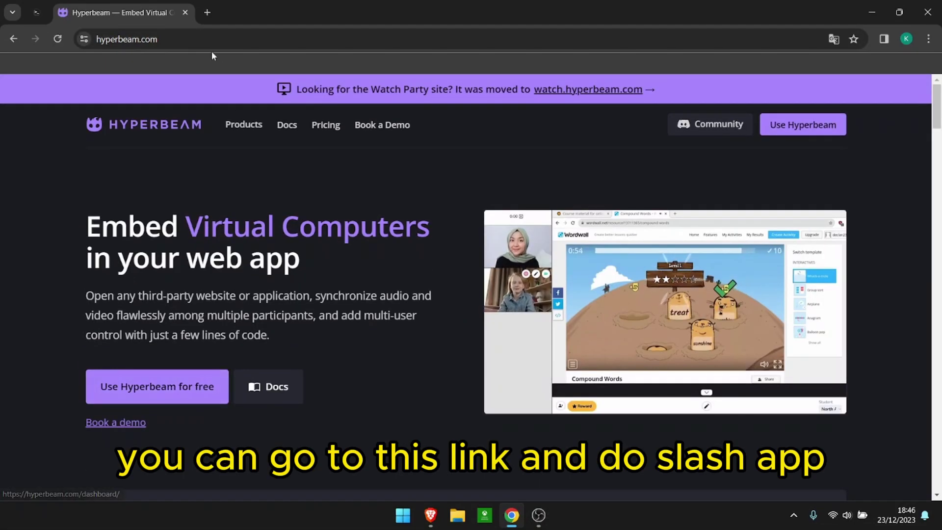
Step: Go to the Hyperbeam /app address to reach its login page
left_click(205, 40)
left_click(281, 39)
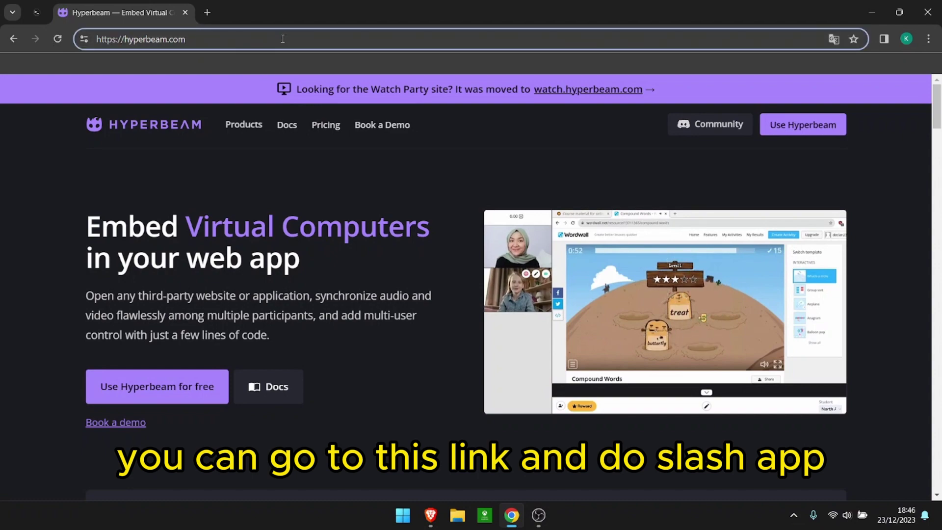
type("/app")
key("Return")
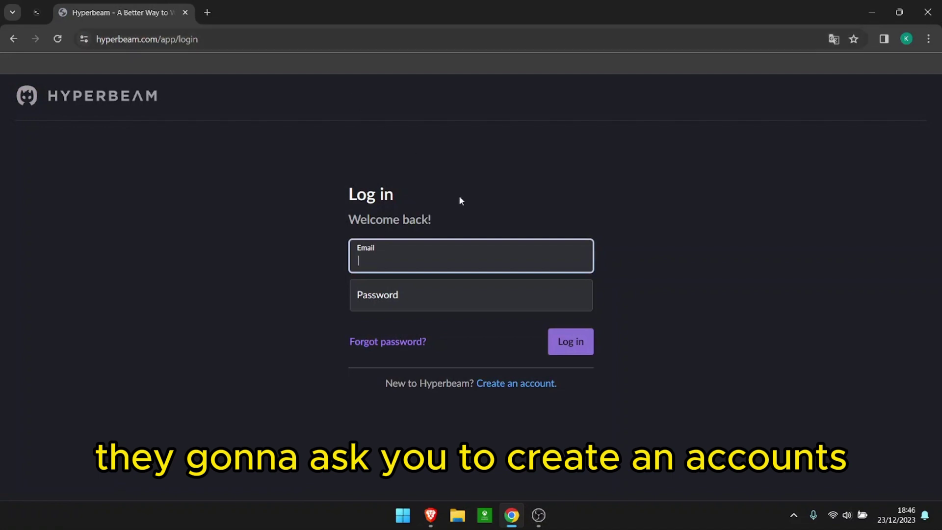
Step: Switch to account creation and set the birth month to April
left_click(499, 384)
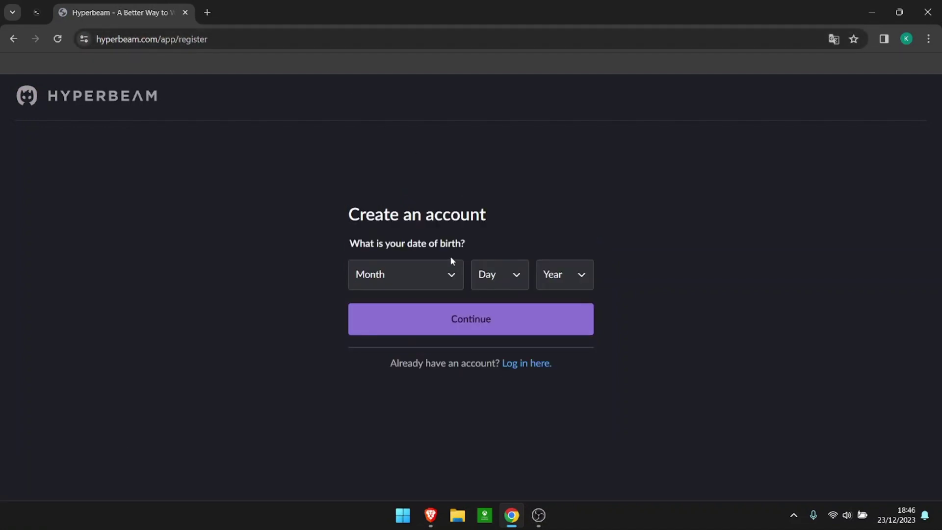
left_click(449, 274)
left_click(368, 369)
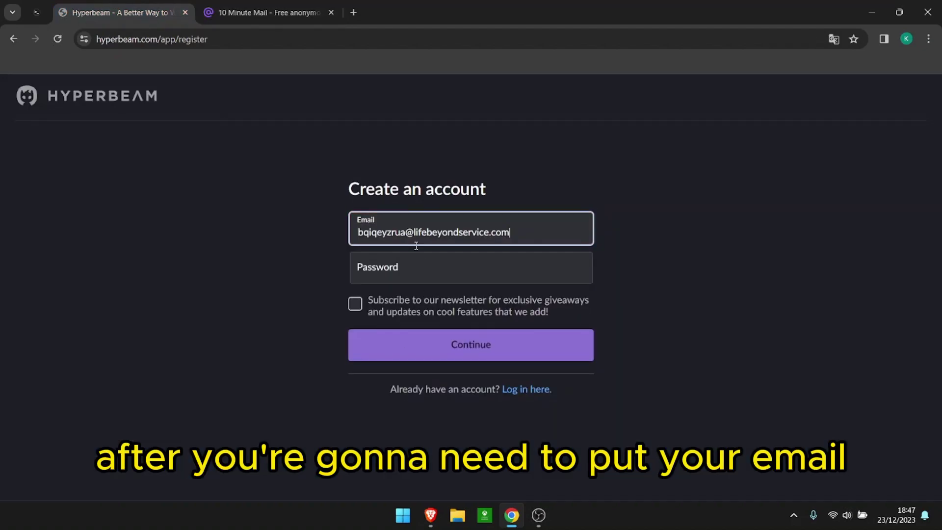
type("•••")
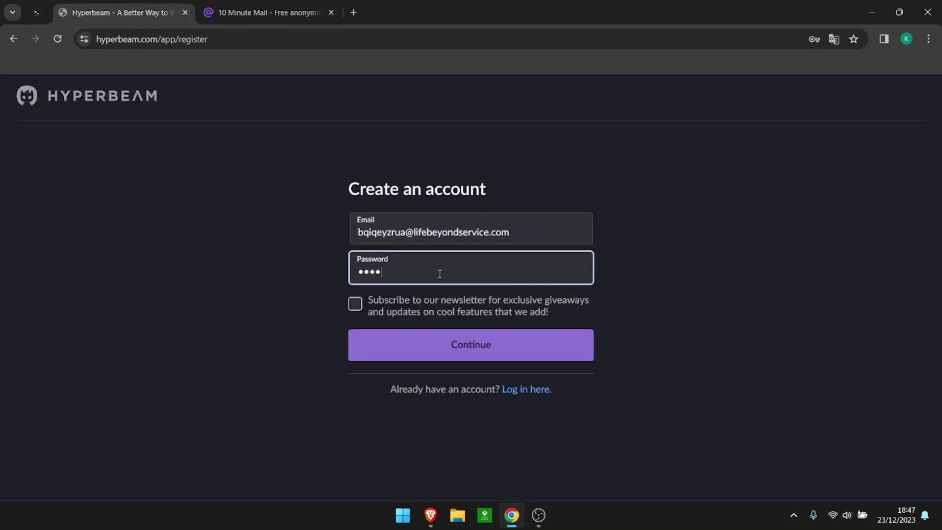
type("•")
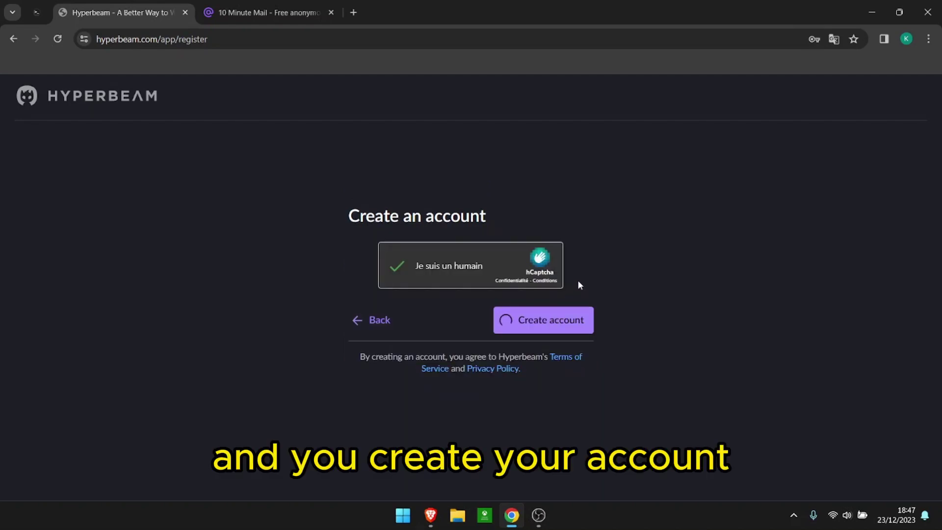
Step: Open the Hyperbeam verification email in the temporary inbox
left_click(265, 12)
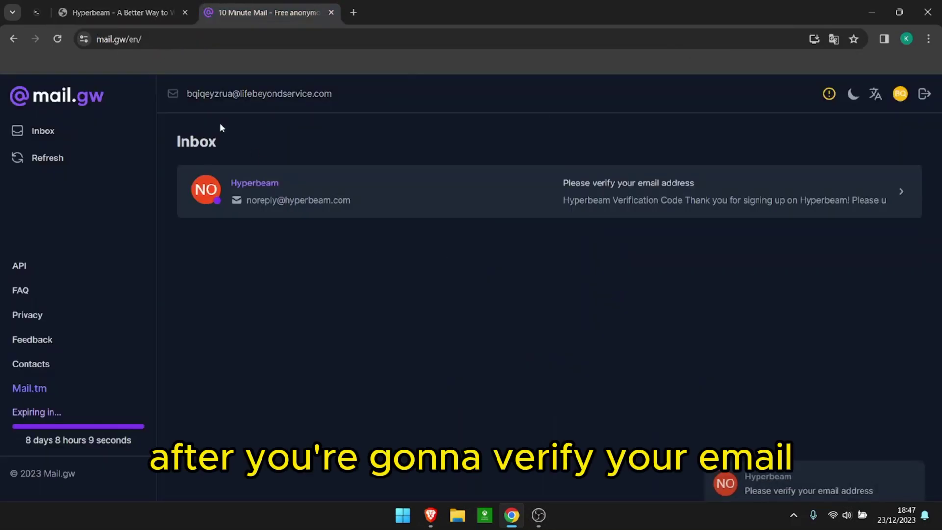
left_click(313, 188)
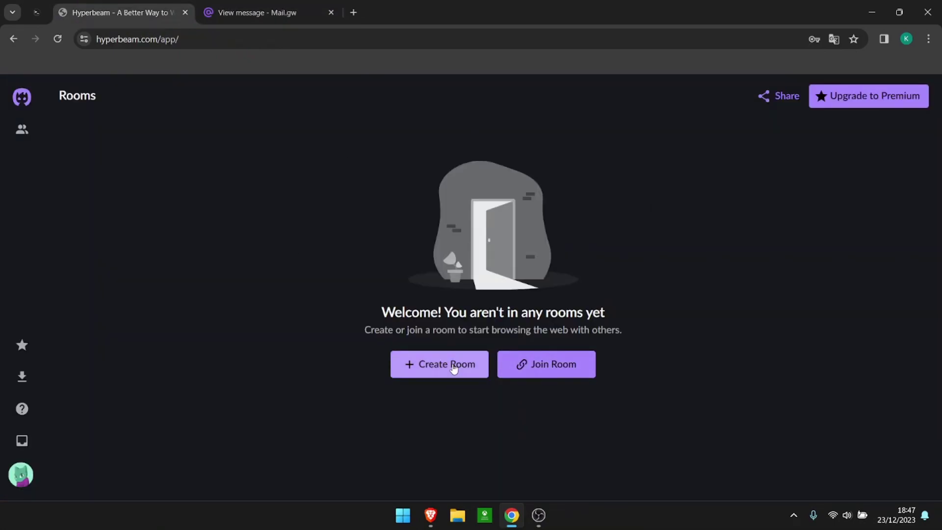
Step: Create a new Hyperbeam room and enter it
left_click(454, 366)
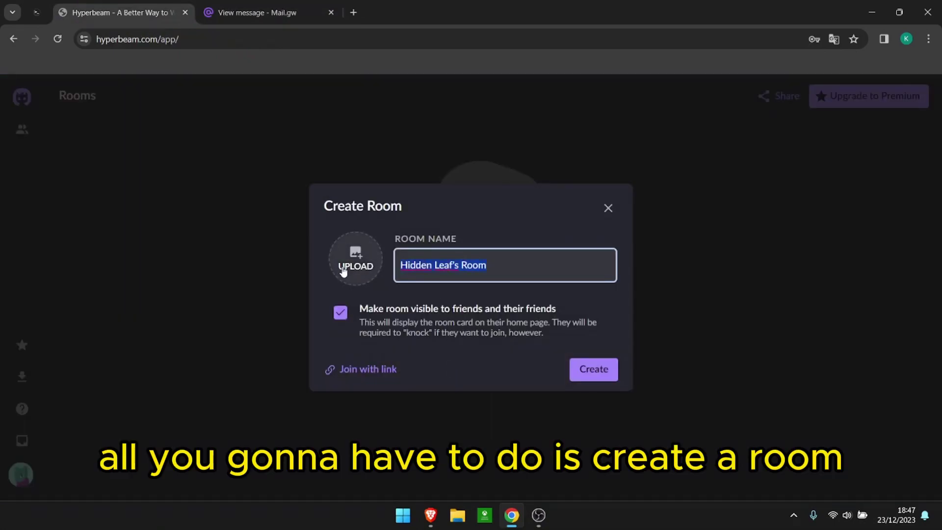
left_click(593, 369)
left_click(574, 331)
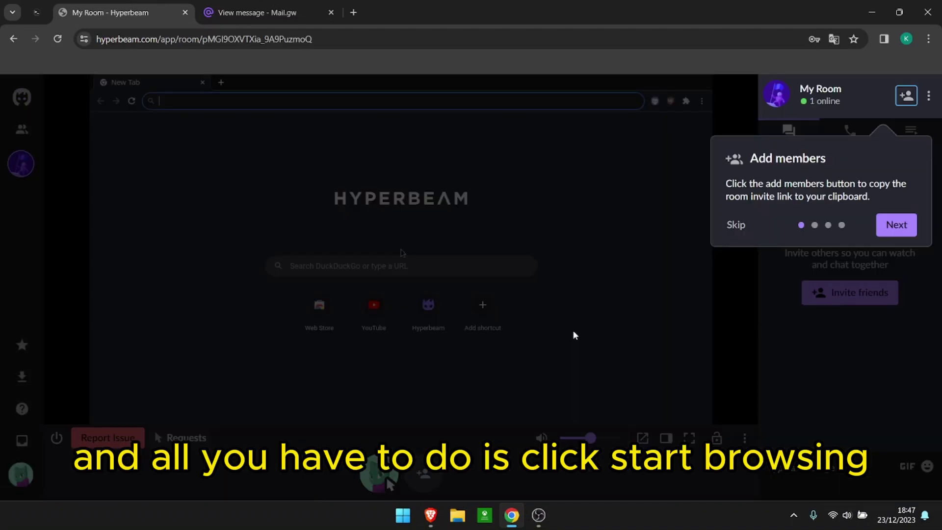
Step: Dismiss the Add members tip and load speedtest.net in the room's virtual browser
left_click(736, 225)
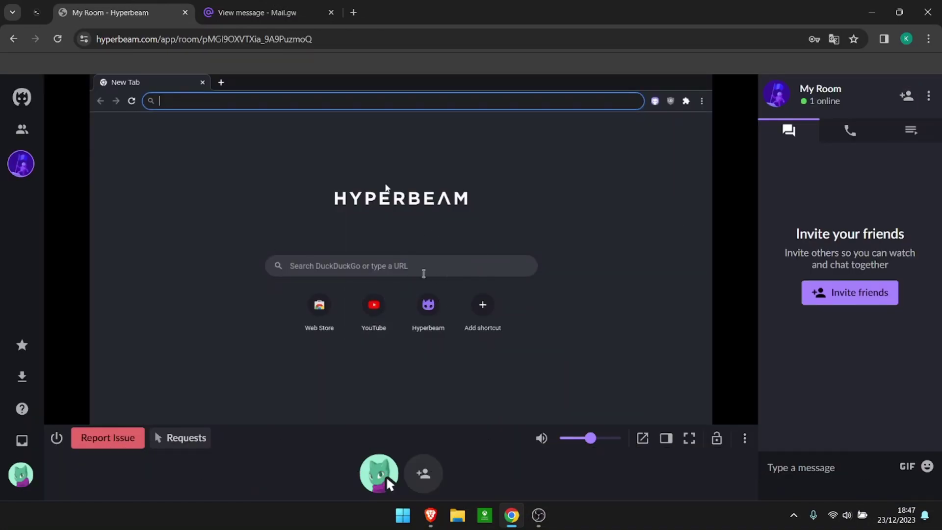
type("speed")
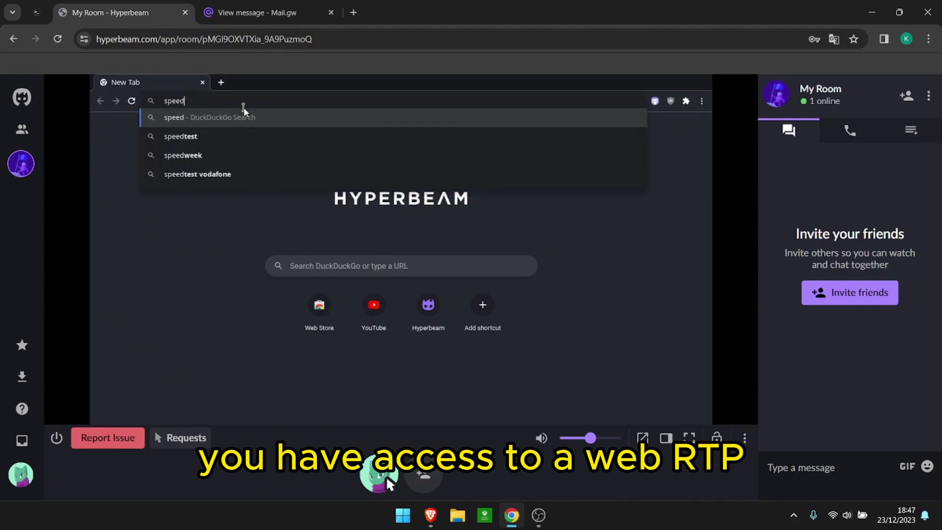
type("test.net")
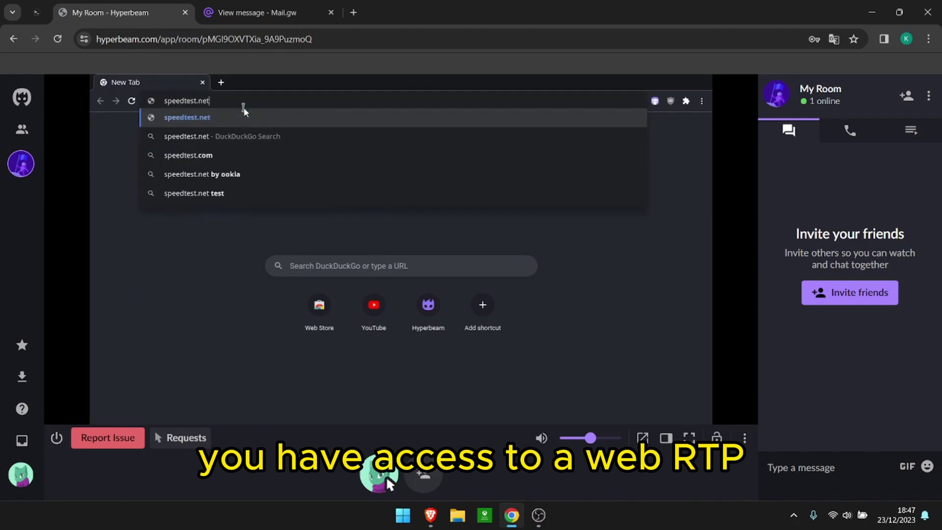
key("Return")
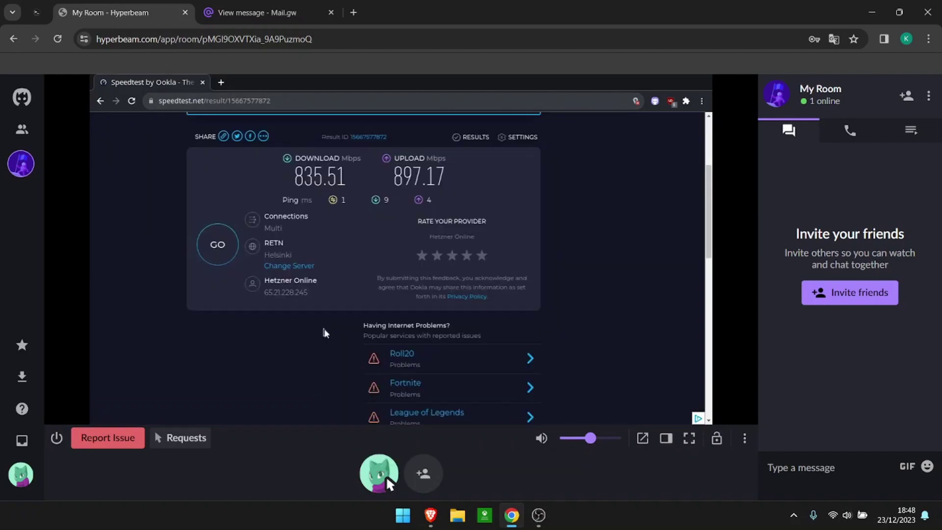